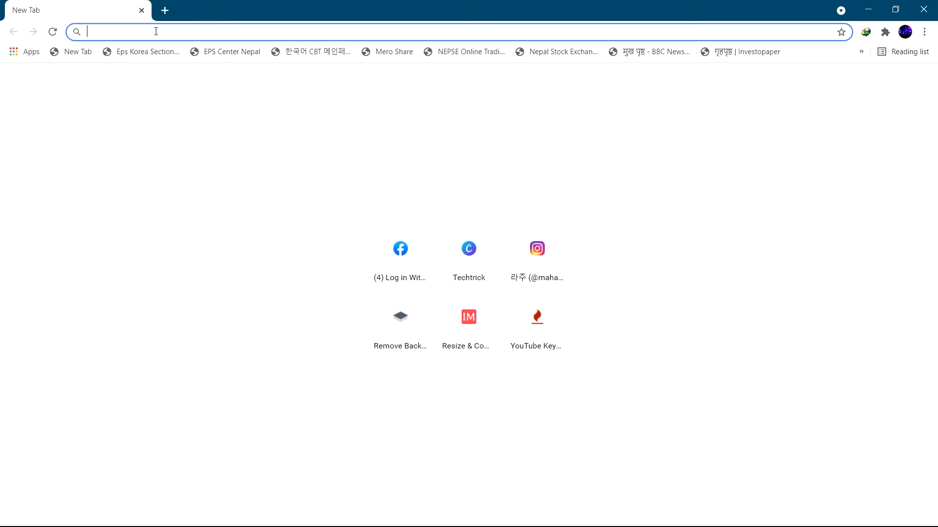
pyautogui.rightClick(157, 32)
pyautogui.click(190, 112)
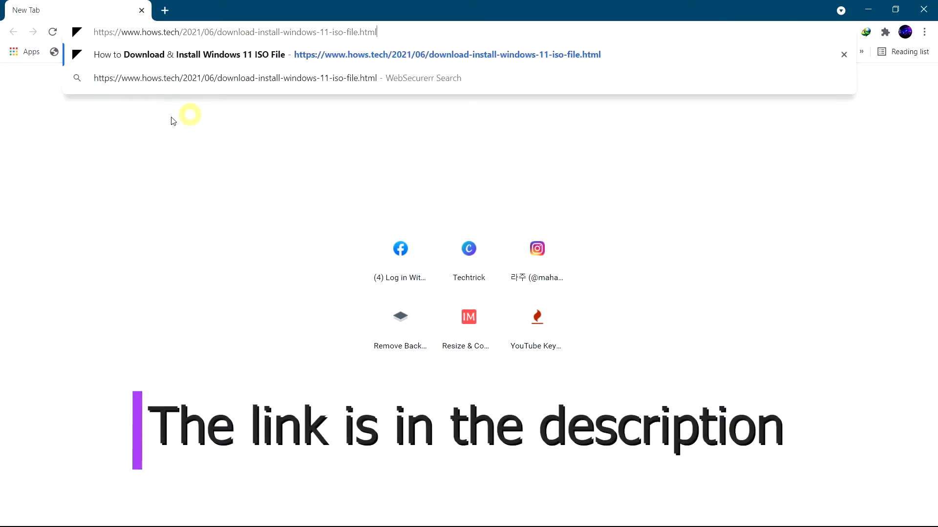
pyautogui.moveTo(390, 32); pyautogui.dragTo(93, 33)
pyautogui.press('Return')
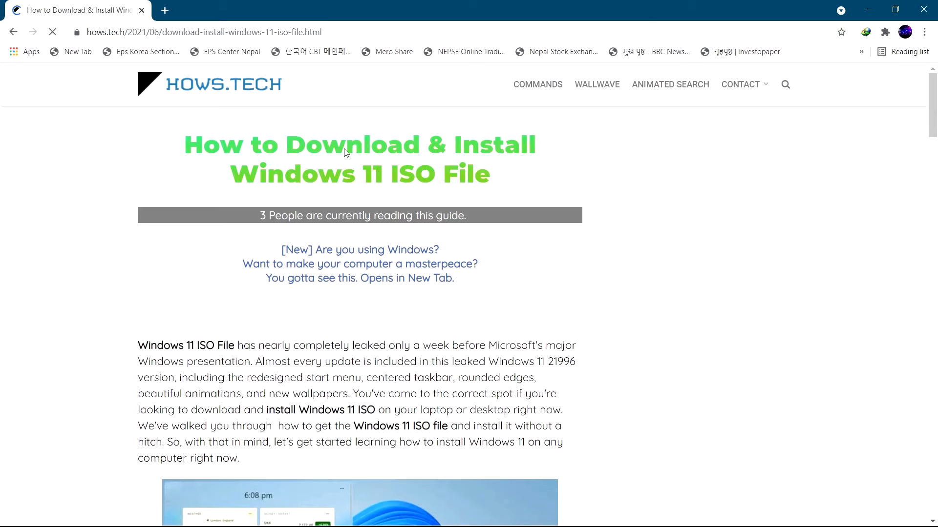
pyautogui.click(180, 141)
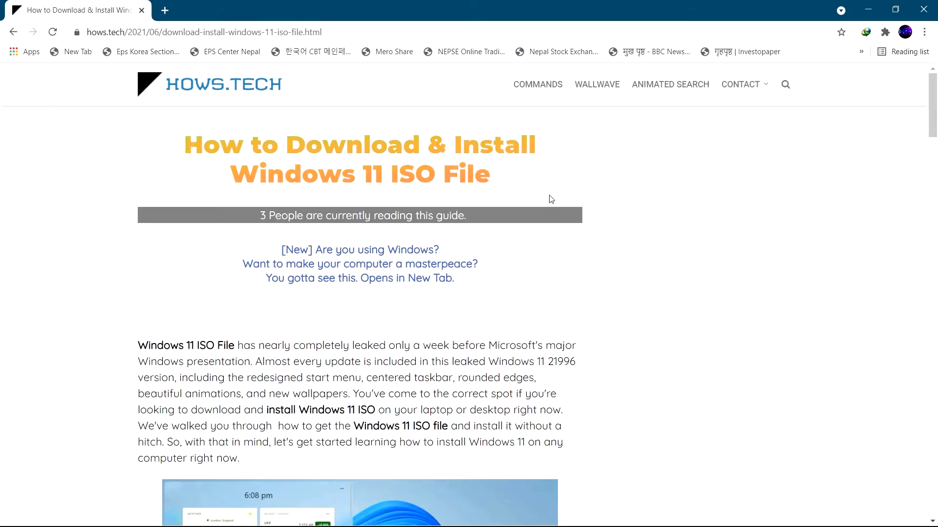
# Reveal the Windows 11 ISO mirror links in the article by submitting the displayed captcha code.
pyautogui.scroll(-9, 321, 299)
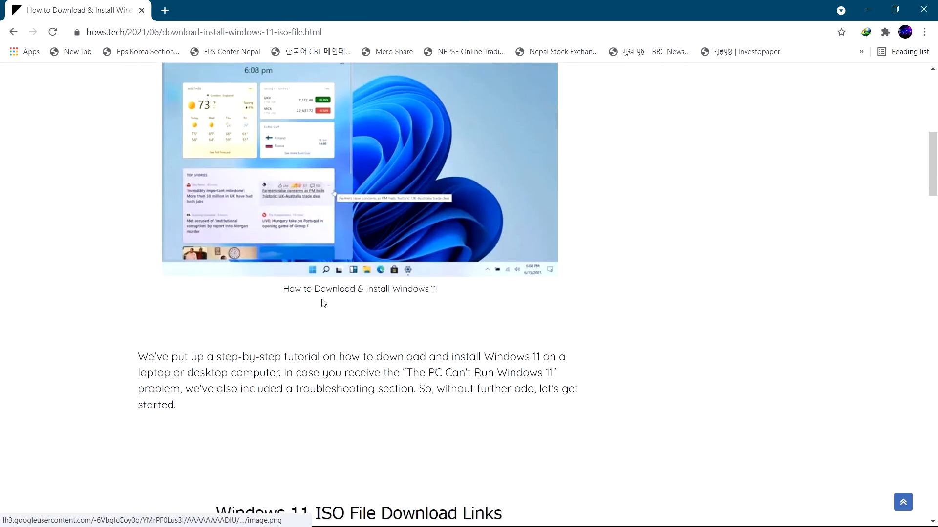
pyautogui.scroll(-6, 322, 303)
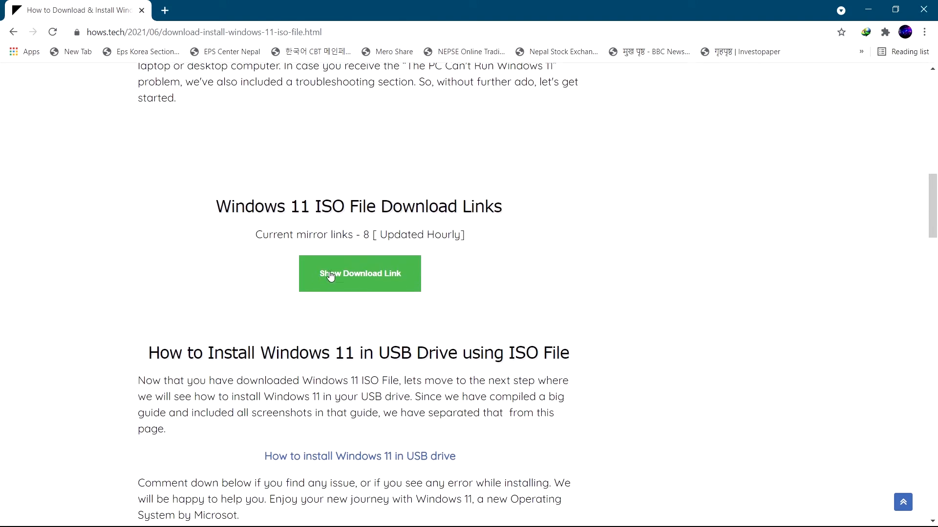
pyautogui.click(361, 274)
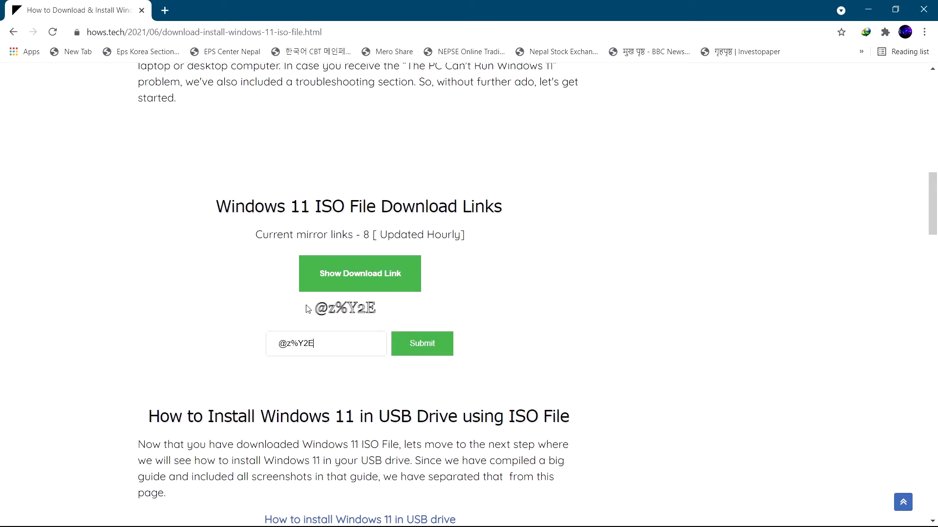
pyautogui.click(418, 344)
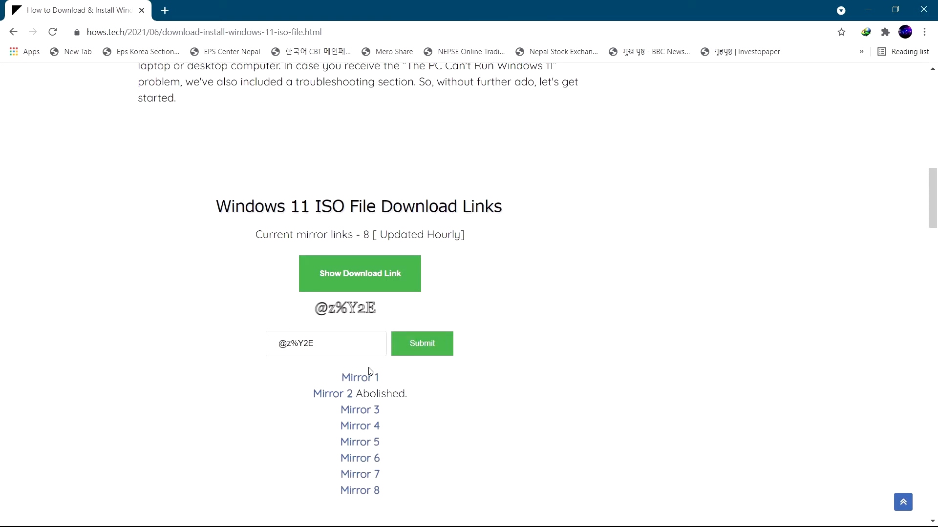
# Open Mirror 1 and request the manual download of the Windows 11 ISO from Android Host.
pyautogui.click(356, 380)
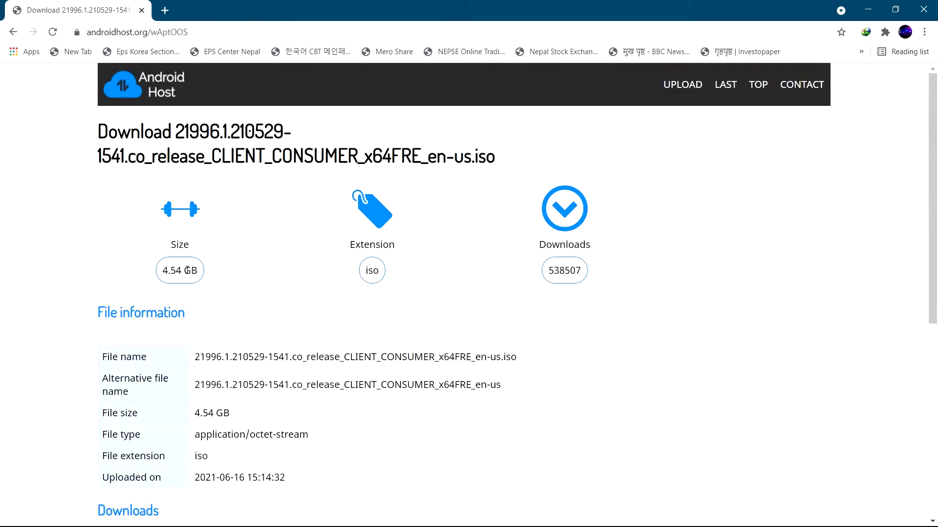
pyautogui.scroll(-7, 188, 271)
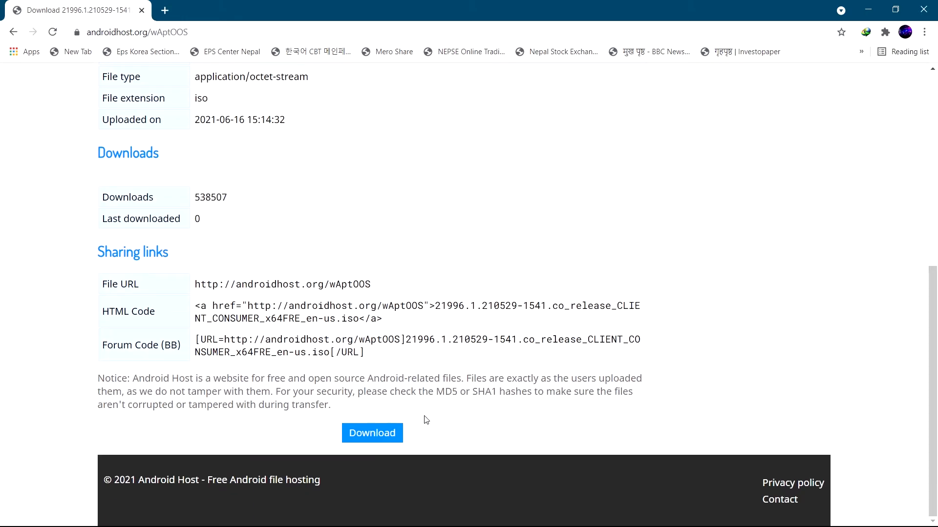
pyautogui.click(381, 435)
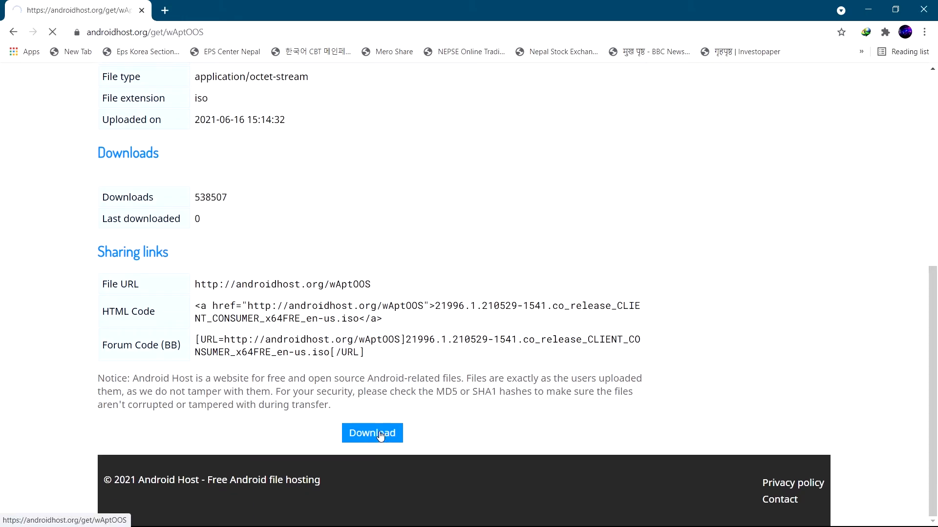
pyautogui.click(415, 183)
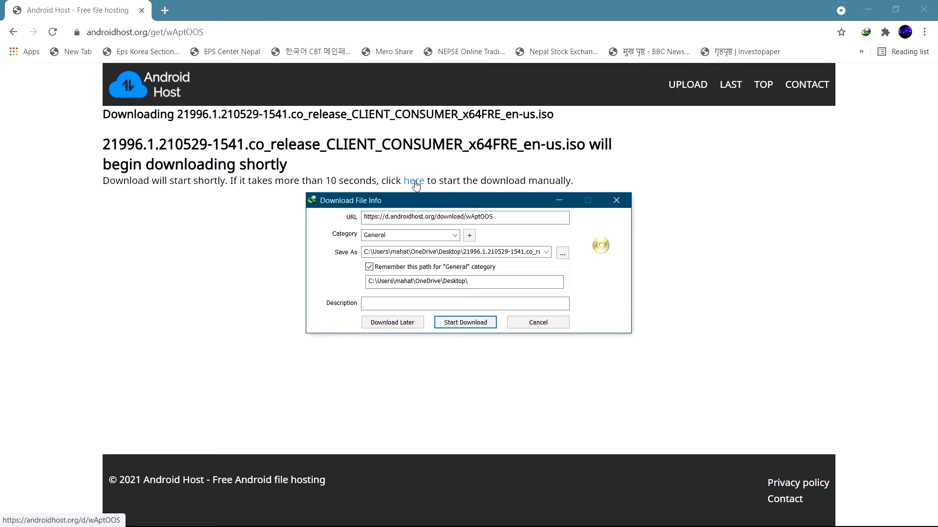
# Set the ISO's save location to New Volume (D:), keeping its file name, and start the download.
pyautogui.click(562, 252)
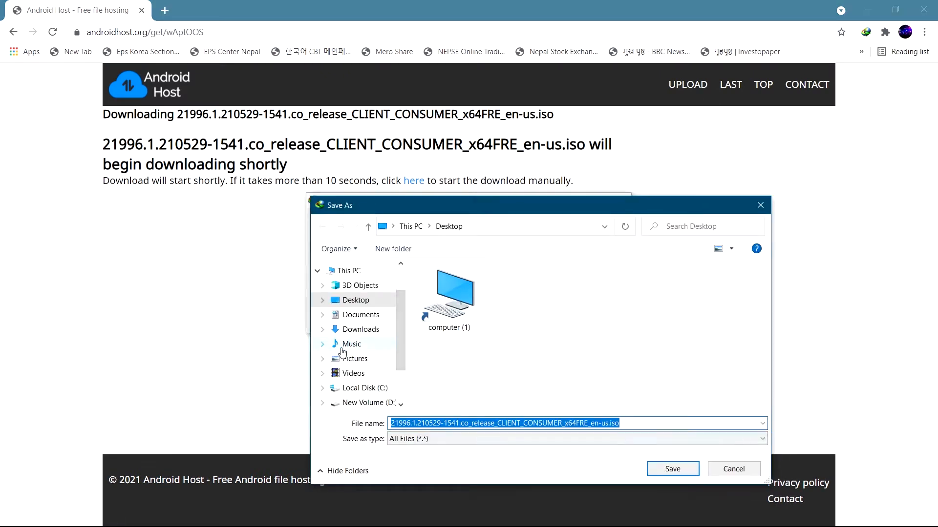
pyautogui.scroll(-1, 361, 362)
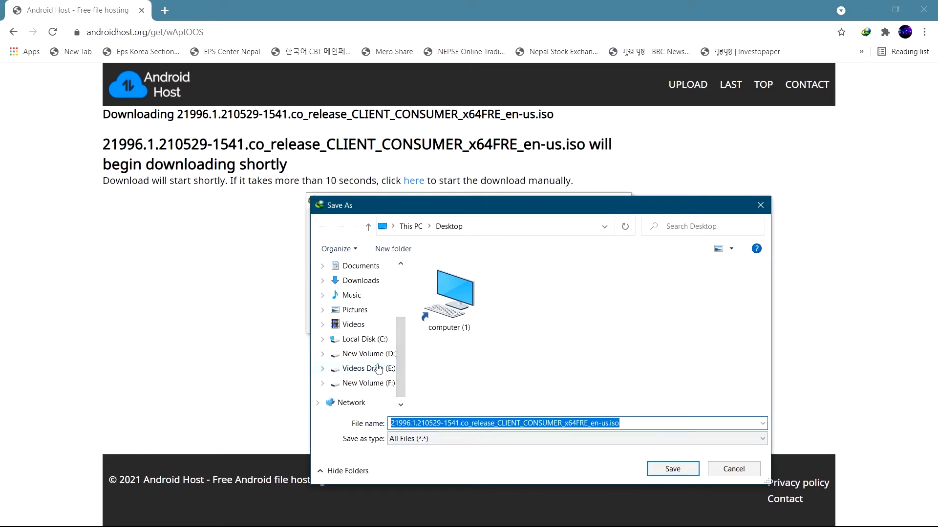
pyautogui.click(364, 353)
pyautogui.scroll(-3, 555, 331)
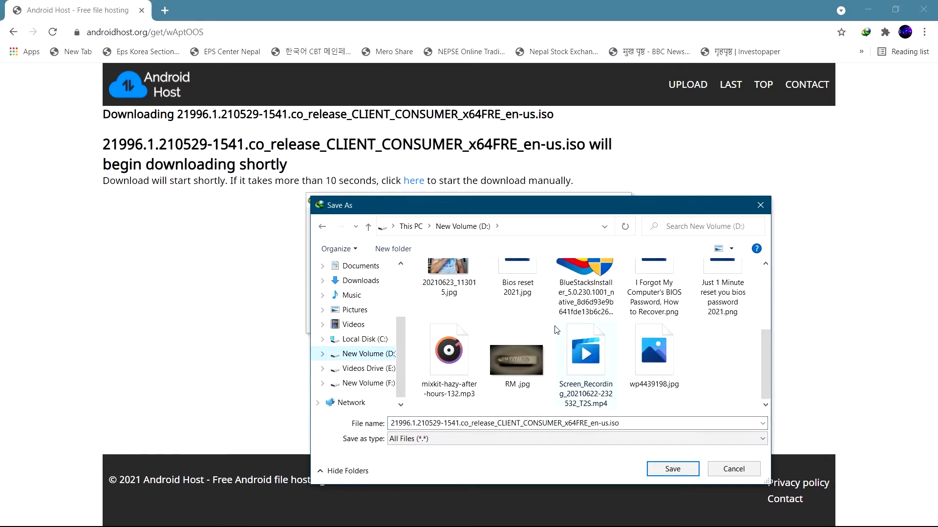
pyautogui.click(677, 470)
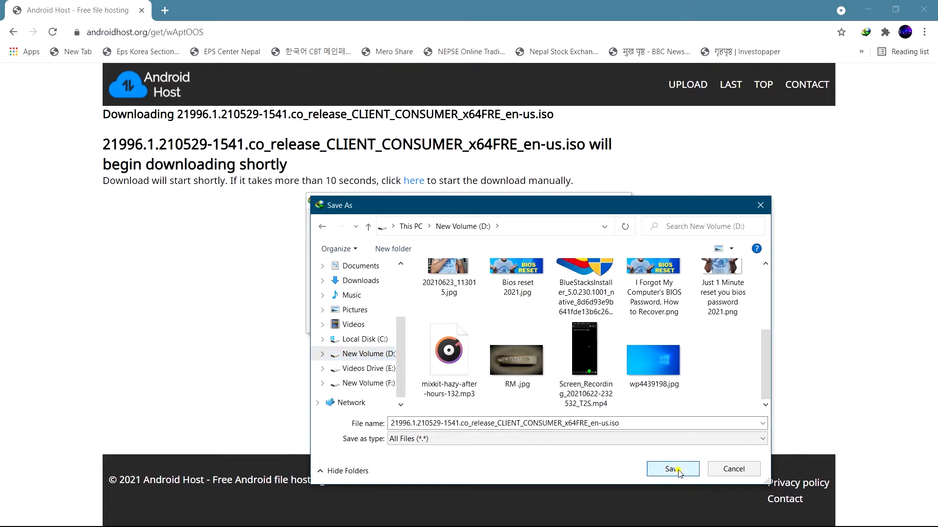
pyautogui.click(461, 321)
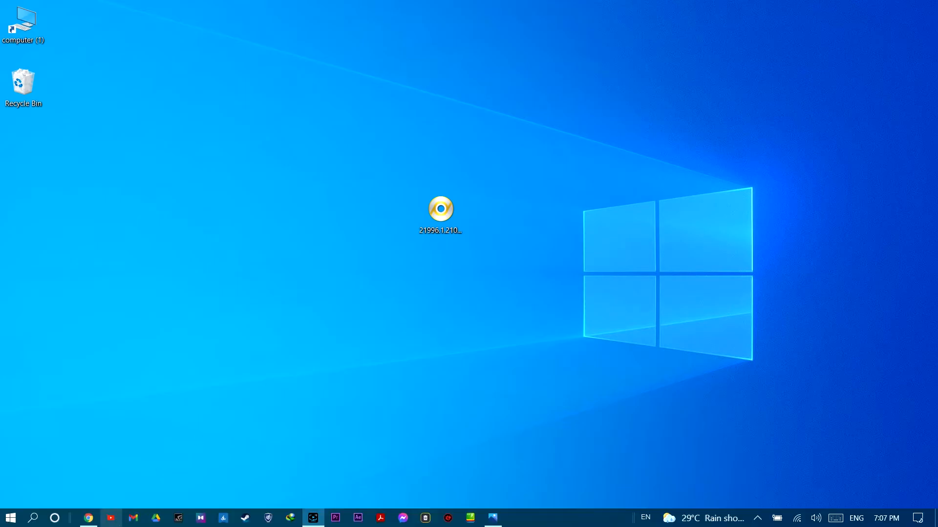
# Switch to Chrome, view the PowerISO v7.9 download page and its address, and close the browser.
pyautogui.click(88, 516)
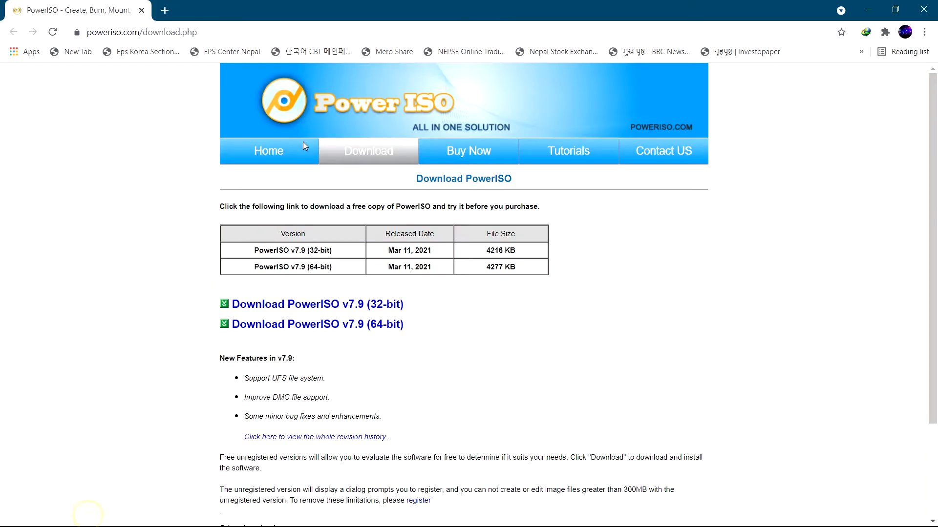
pyautogui.click(204, 34)
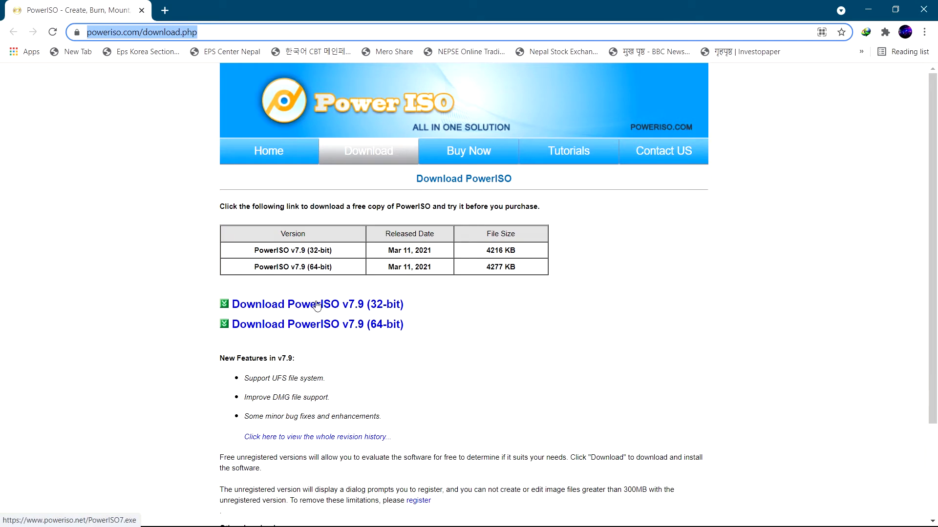
pyautogui.click(923, 9)
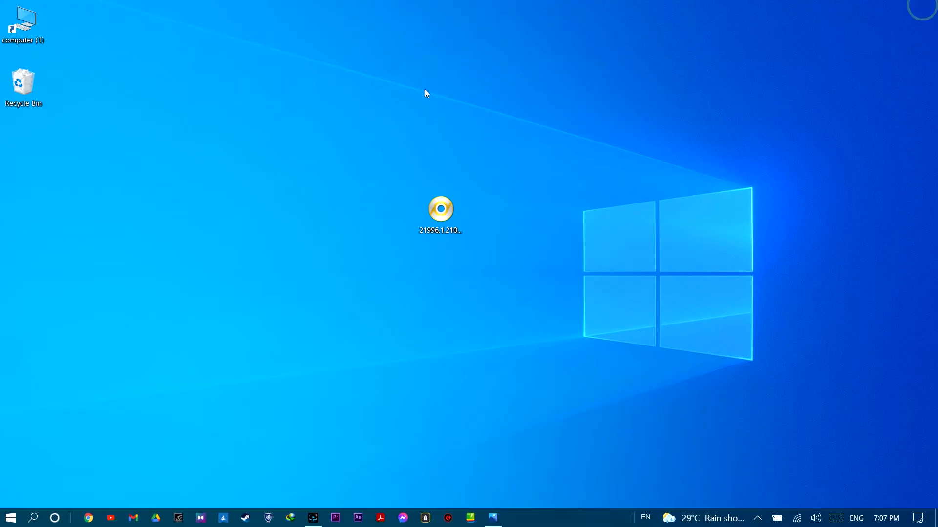
# Extract the desktop ISO with PowerISO to the folder 21996.1.210529-1541.co_release_CLIENT_CONSUMER_x64FRE_en-us_2.
pyautogui.rightClick(442, 219)
pyautogui.moveTo(139, 404)
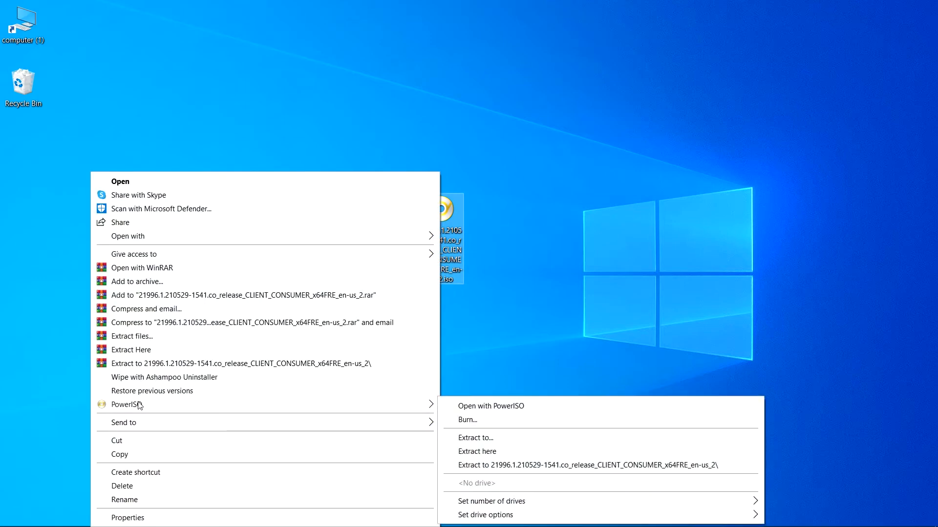
pyautogui.click(540, 464)
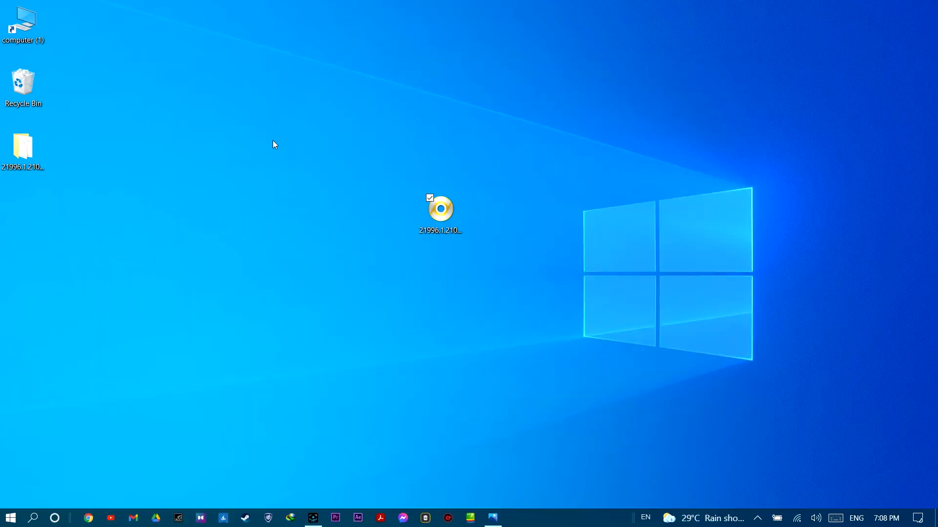
# Run setup.exe from the extracted ISO folder on the desktop and close the folder window.
pyautogui.moveTo(282, 221); pyautogui.dragTo(352, 229)
pyautogui.doubleClick(351, 228)
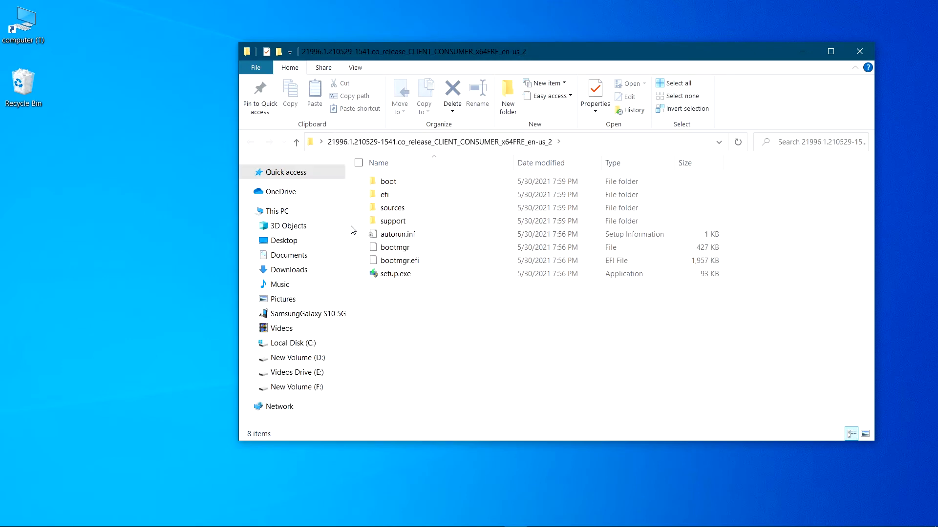
pyautogui.doubleClick(393, 274)
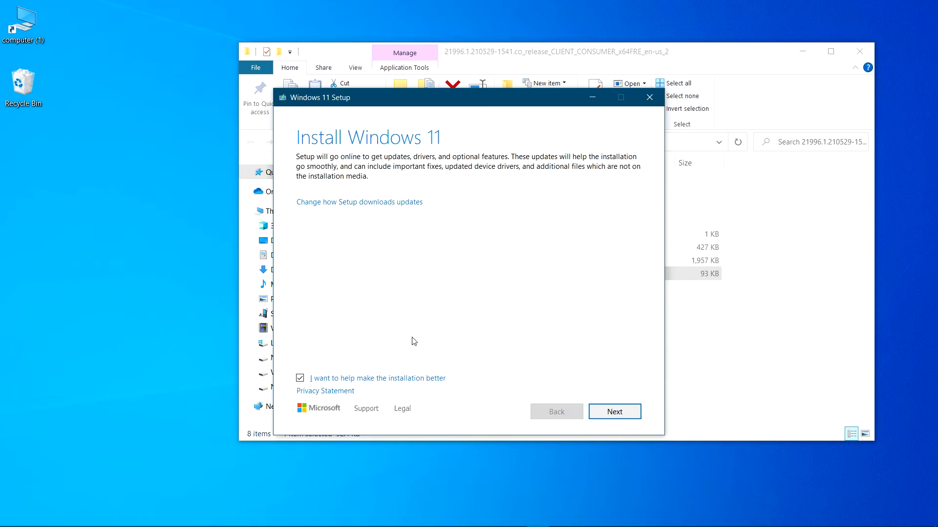
pyautogui.click(856, 48)
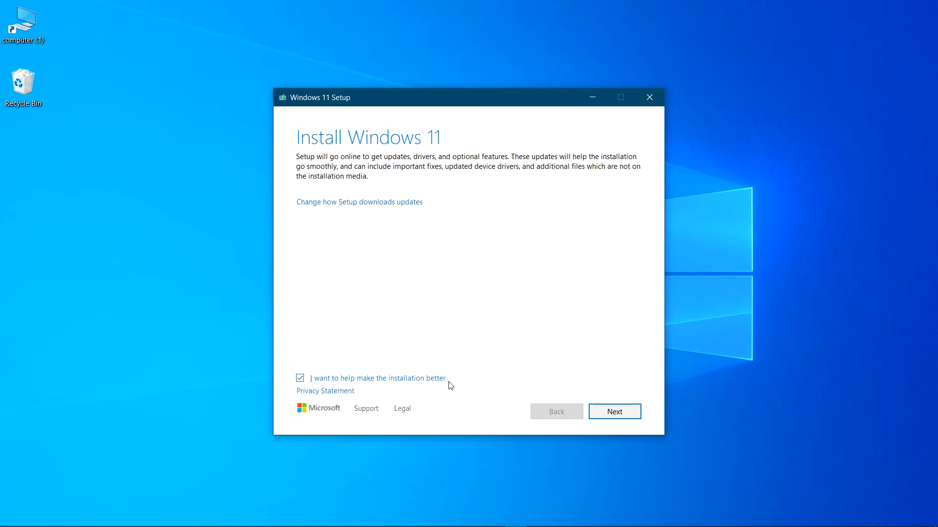
# Opt out of helping make the installation better, choose Not right now for updates, and continue the Windows 11 setup.
pyautogui.click(301, 380)
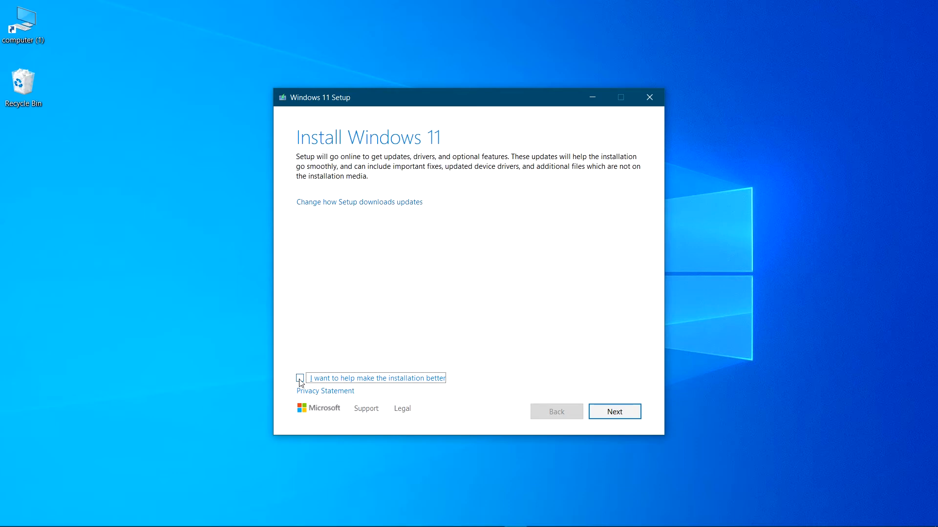
pyautogui.click(372, 203)
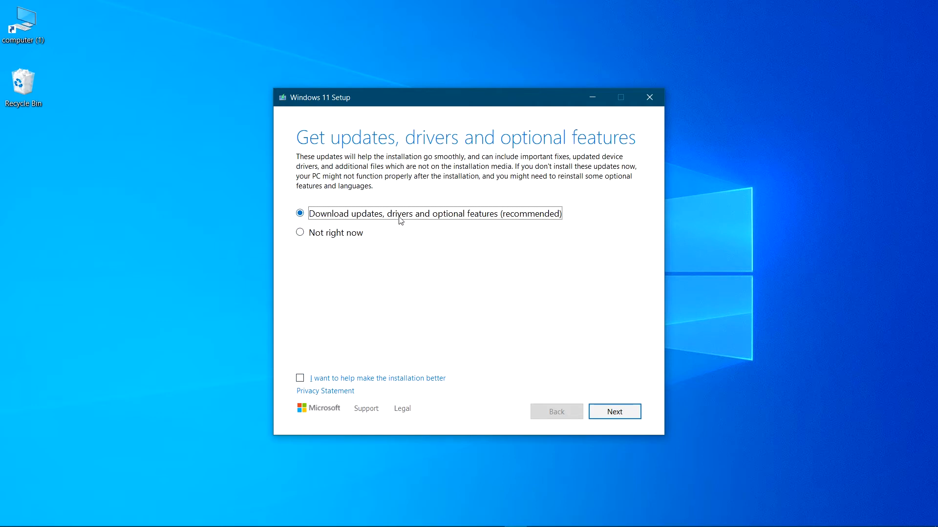
pyautogui.click(323, 238)
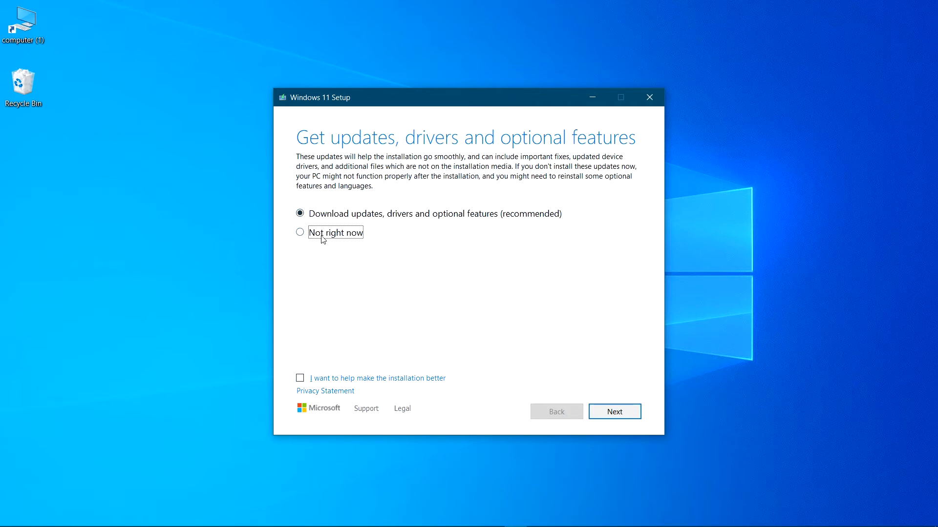
pyautogui.click(617, 411)
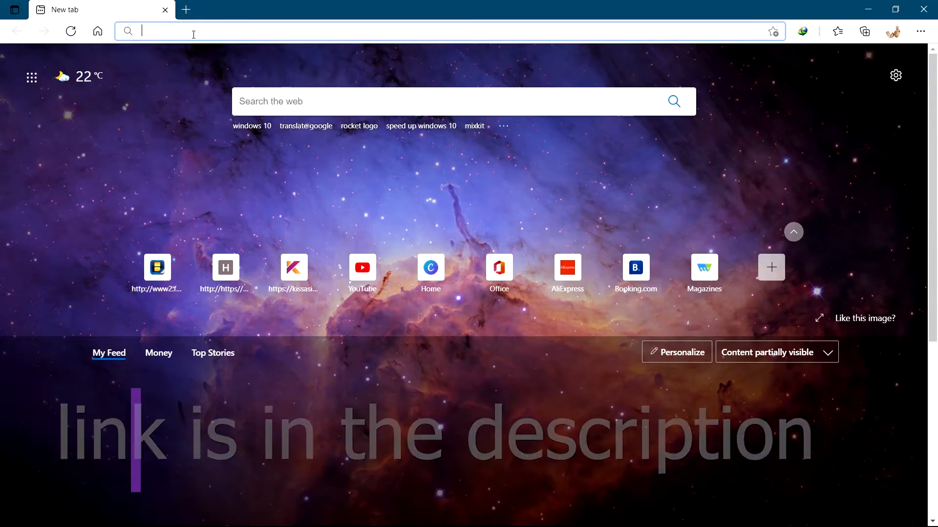
# Switch to Edge, load the MEGA link for the "Fix Error This PC Can't Run Windows 11" zip, and close the browser.
pyautogui.rightClick(176, 31)
pyautogui.click(203, 146)
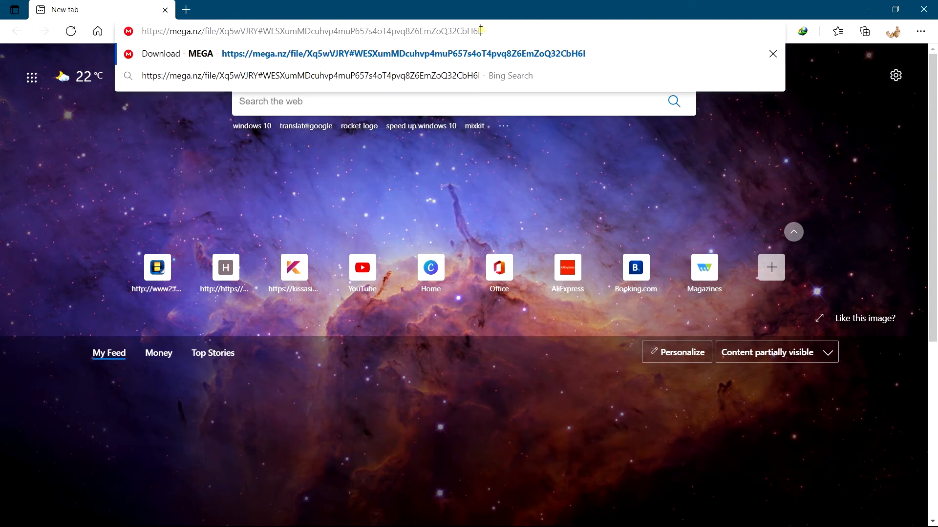
pyautogui.moveTo(480, 31); pyautogui.dragTo(142, 31)
pyautogui.press('Return')
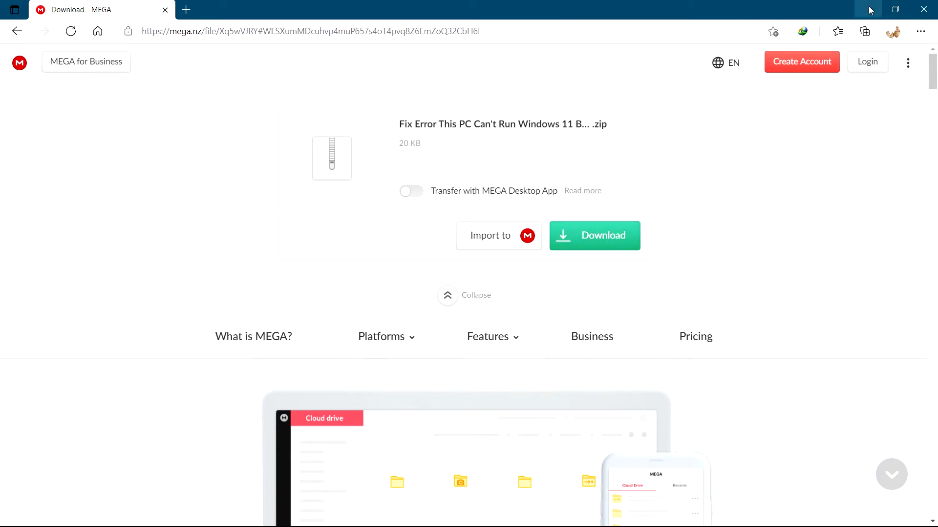
pyautogui.click(927, 9)
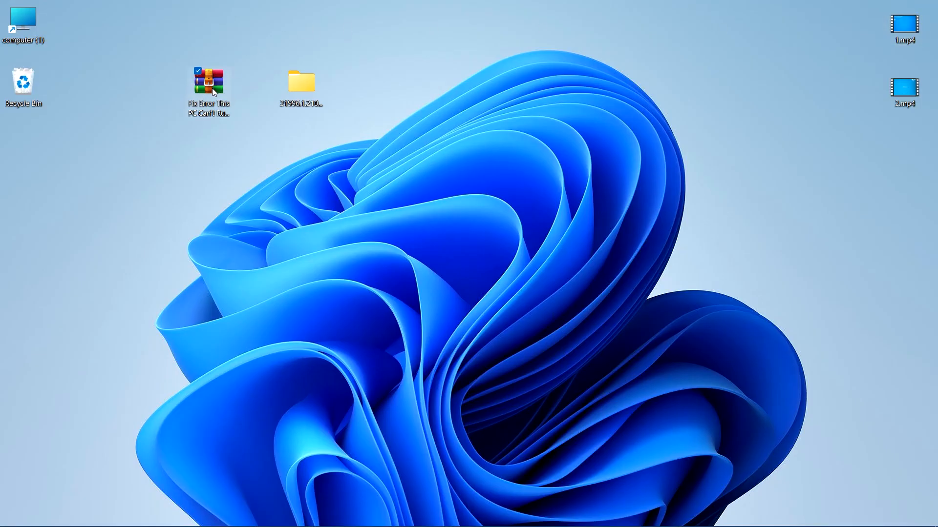
# Extract the "Fix Error This PC Can't Run Windows 11" zip to its own folder and place that folder beside the archive.
pyautogui.moveTo(208, 90); pyautogui.dragTo(265, 169)
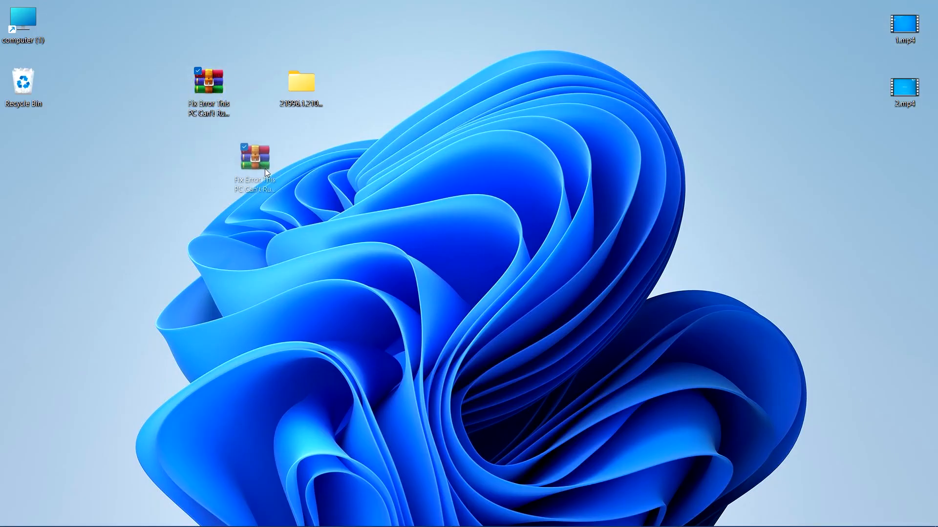
pyautogui.moveTo(470, 242); pyautogui.dragTo(495, 221)
pyautogui.rightClick(495, 219)
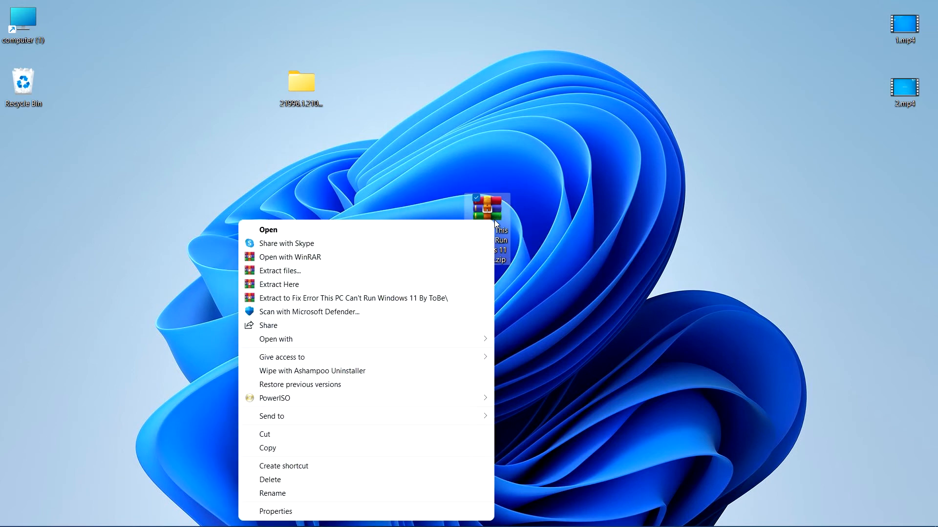
pyautogui.click(326, 299)
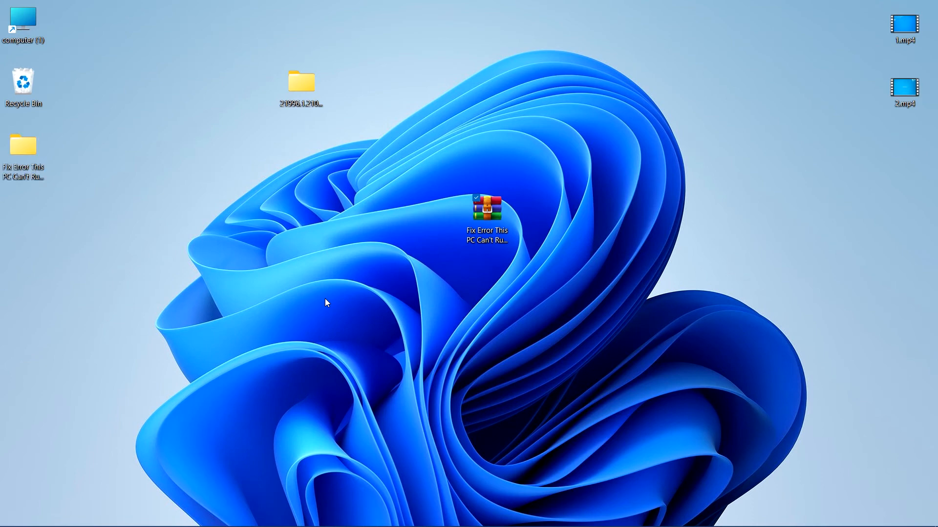
pyautogui.moveTo(22, 159); pyautogui.dragTo(438, 218)
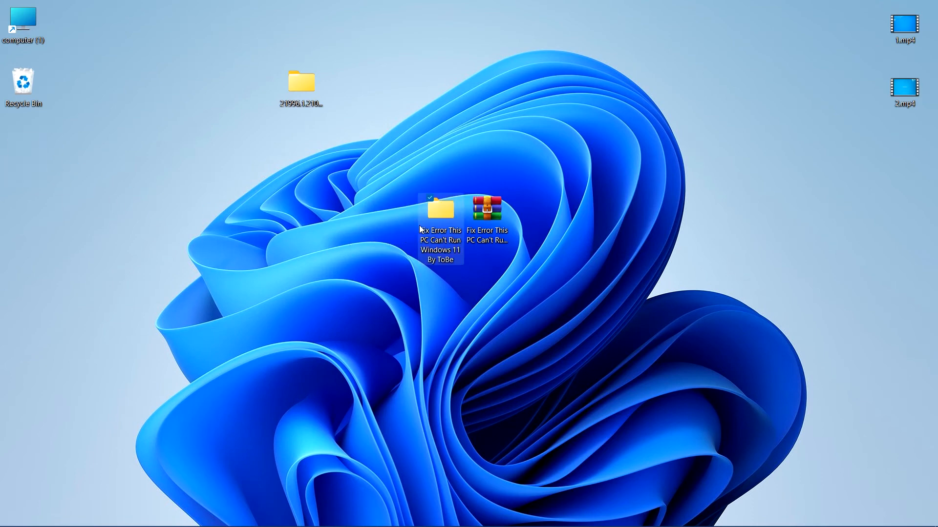
# Copy appraiserres.dll from the extracted "Fix Error This PC Can't Run Windows 11" folder and close that folder window.
pyautogui.doubleClick(440, 215)
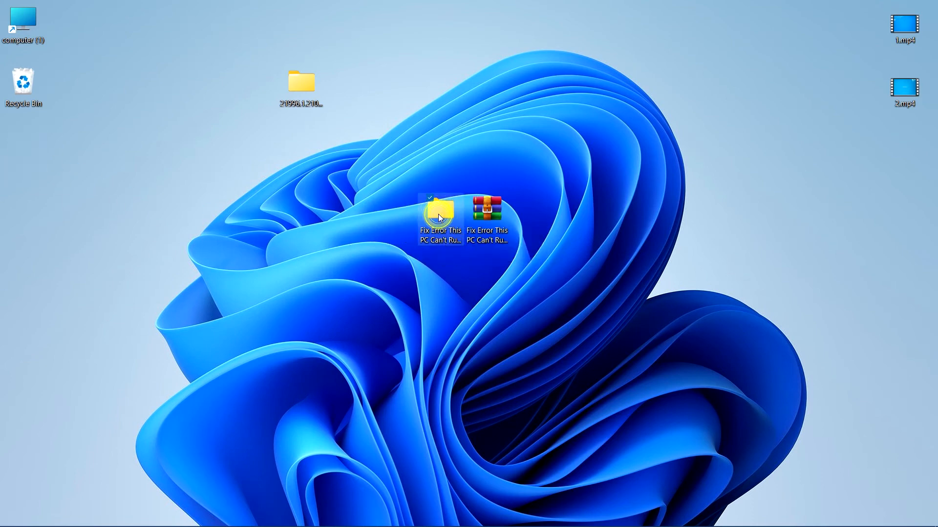
pyautogui.click(318, 205)
pyautogui.rightClick(317, 206)
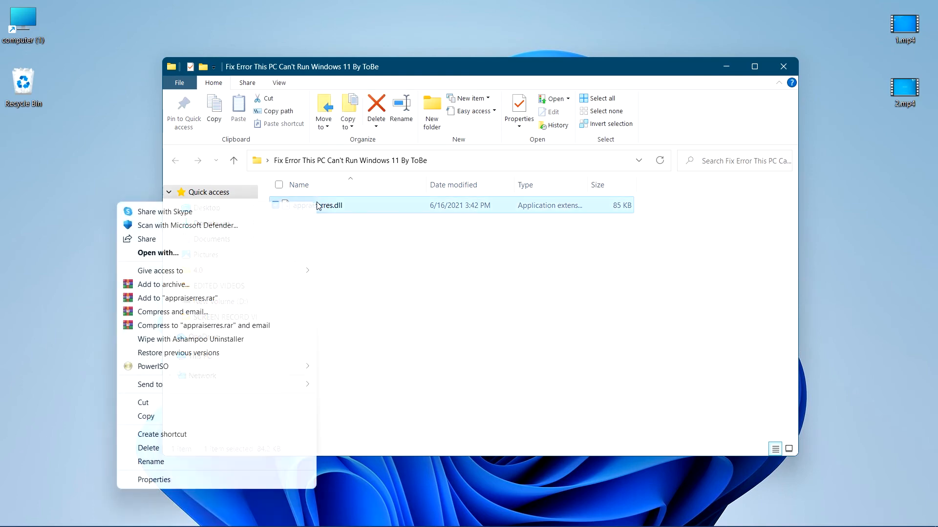
pyautogui.click(152, 419)
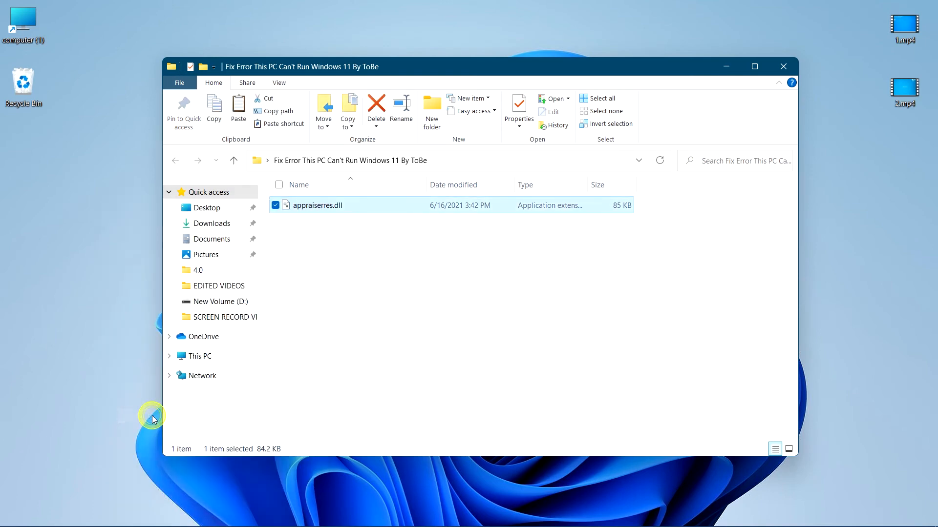
pyautogui.click(783, 66)
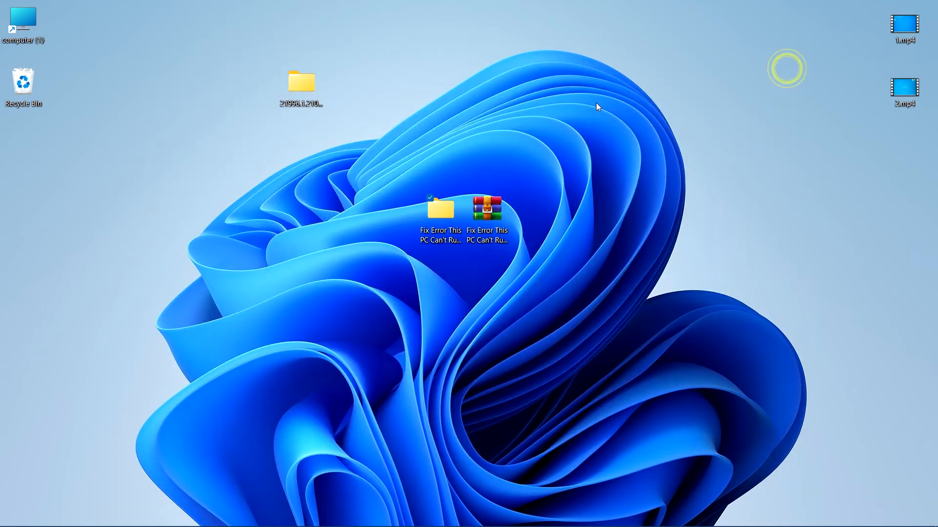
# Paste appraiserres.dll into the sources folder of the extracted ISO, replace the existing file, and close the window.
pyautogui.doubleClick(306, 84)
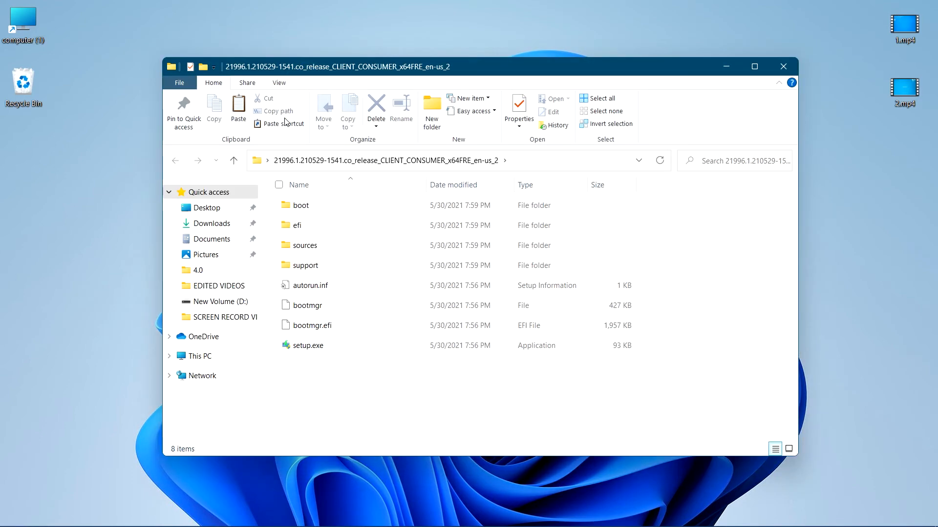
pyautogui.doubleClick(306, 246)
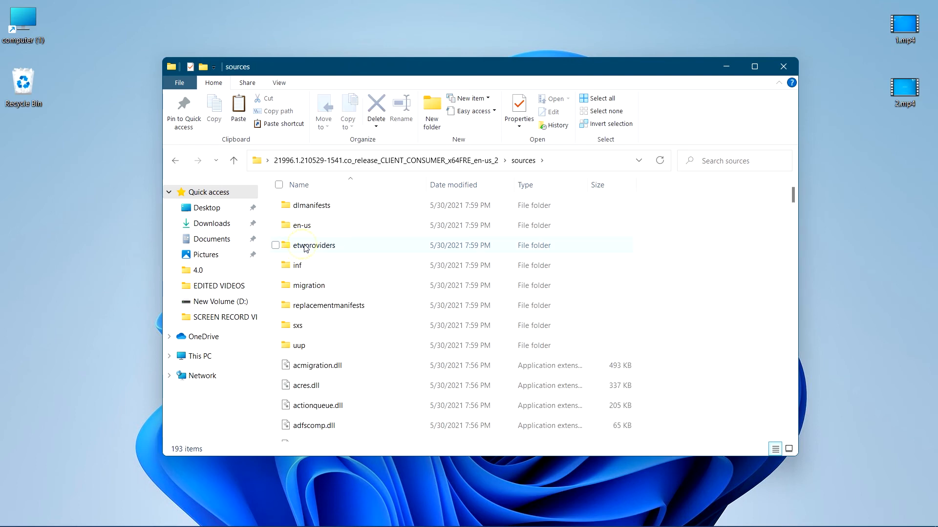
pyautogui.rightClick(699, 261)
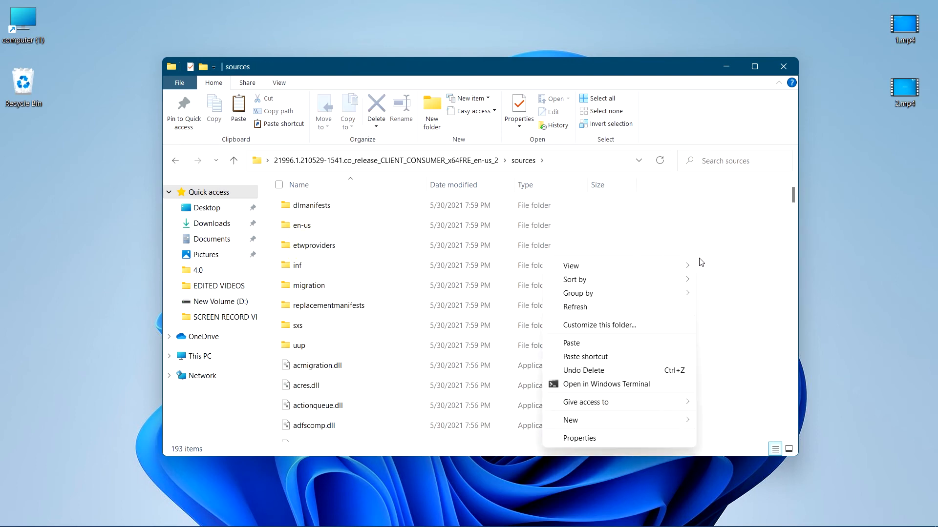
pyautogui.click(576, 343)
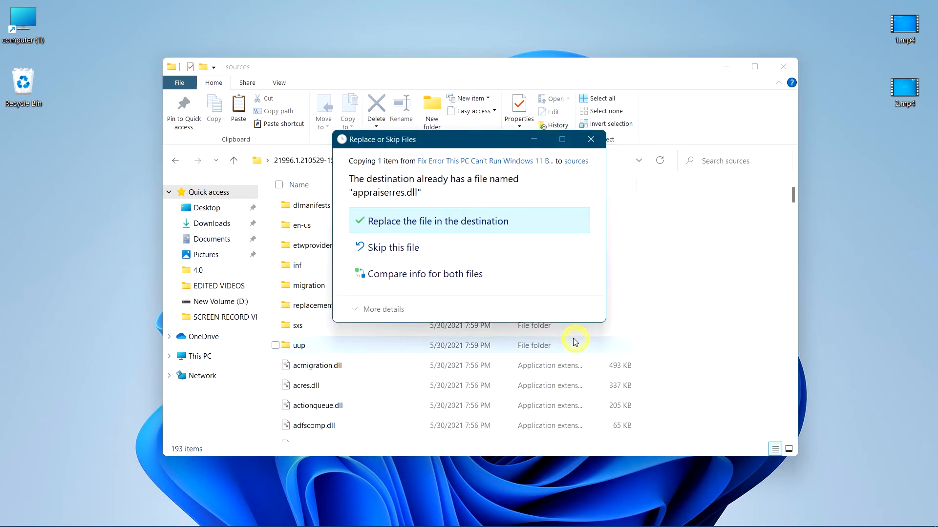
pyautogui.click(440, 217)
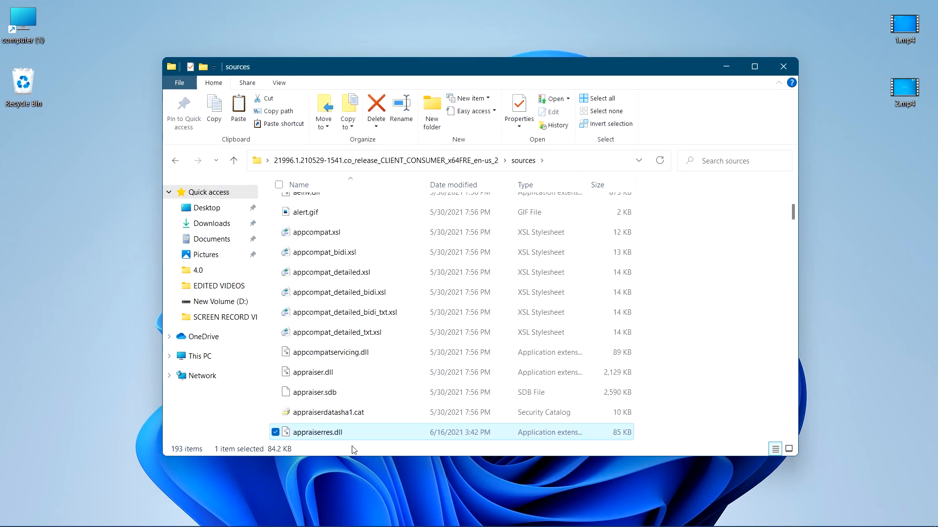
pyautogui.click(781, 67)
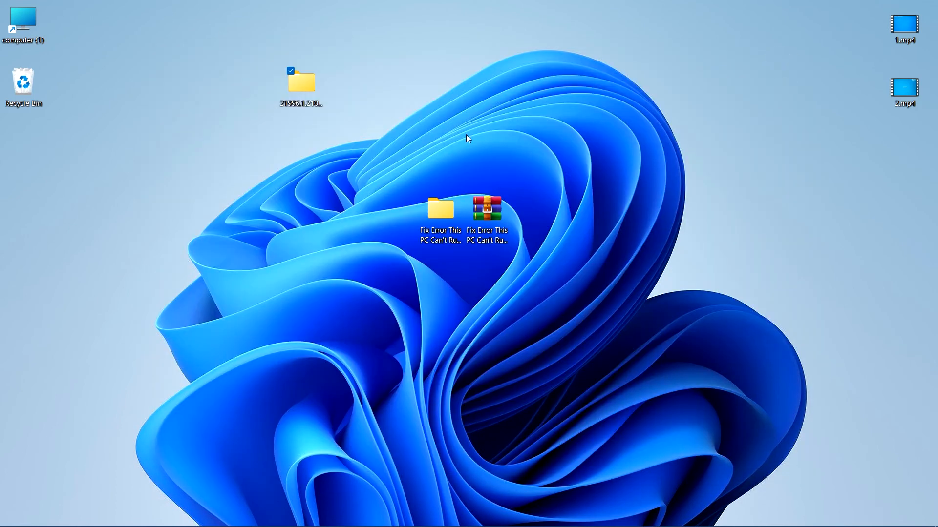
# Run setup.exe again from the extracted ISO folder on the desktop.
pyautogui.doubleClick(307, 89)
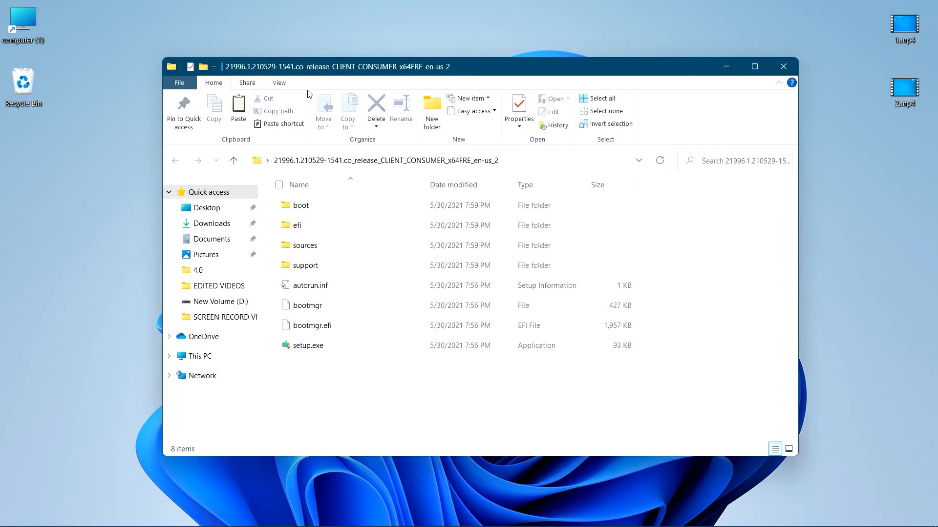
pyautogui.click(352, 347)
pyautogui.doubleClick(352, 348)
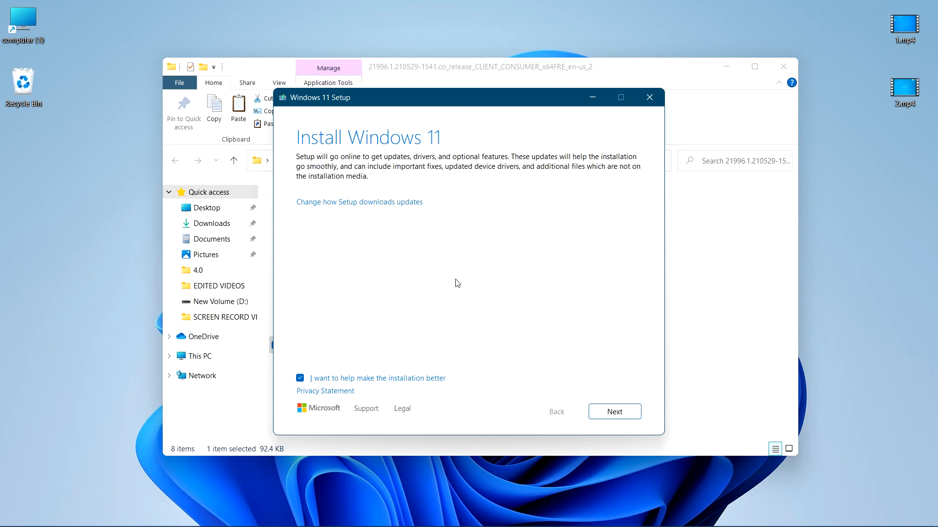
# Decline helping make the installation better, set updates to Not right now, and proceed with Windows 11 Setup.
pyautogui.click(311, 380)
pyautogui.click(370, 201)
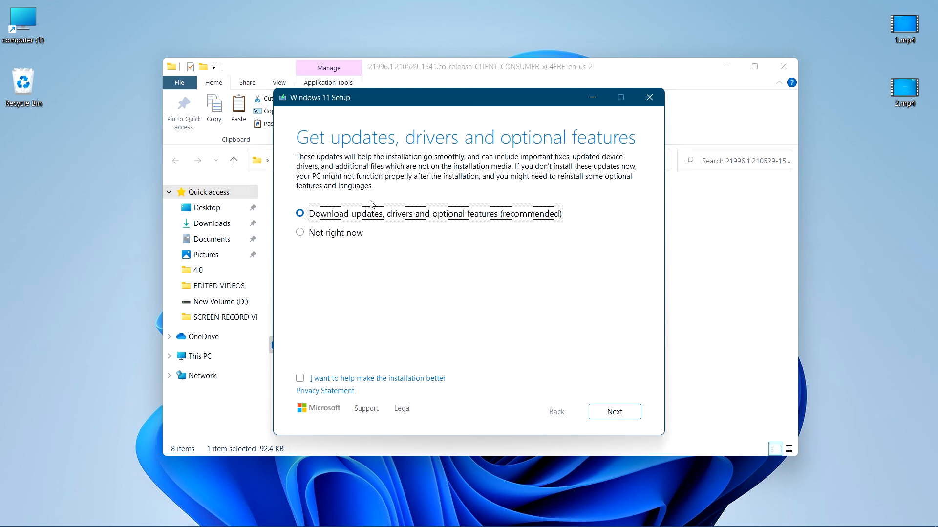
pyautogui.click(328, 234)
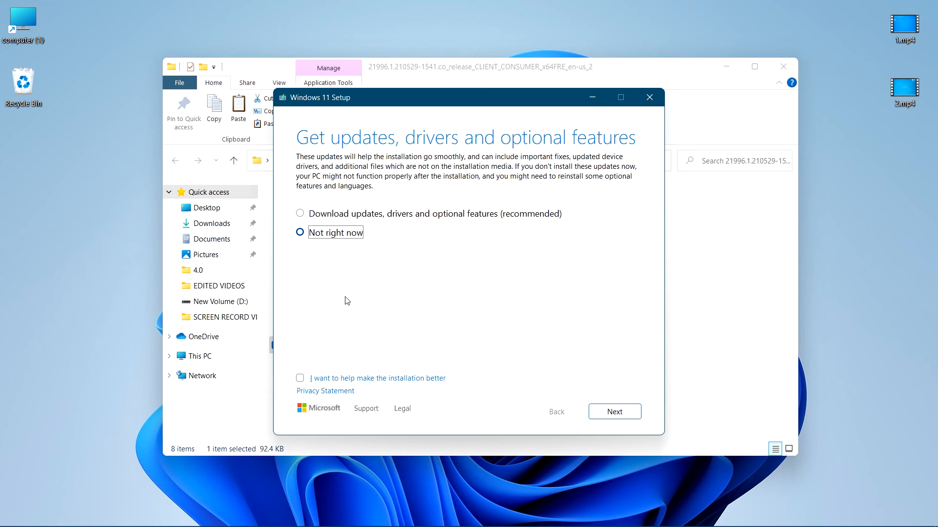
pyautogui.click(621, 412)
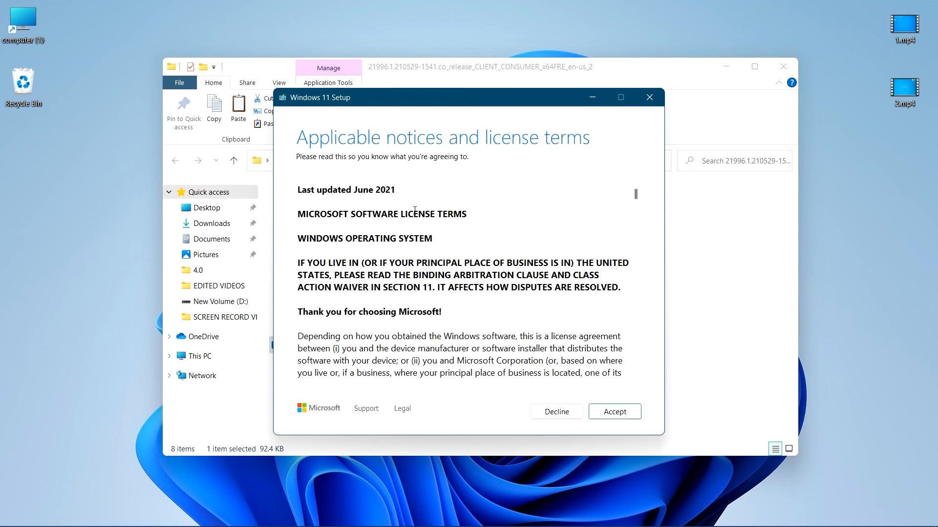
# Accept the license terms and start installing Windows 11 Home, keeping personal files and apps.
pyautogui.scroll(-5, 620, 410)
pyautogui.click(616, 412)
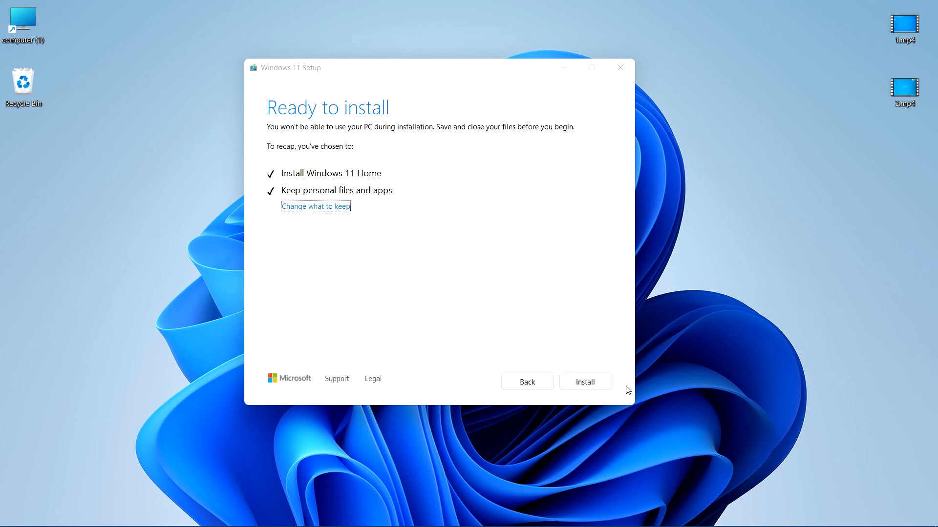
pyautogui.click(593, 386)
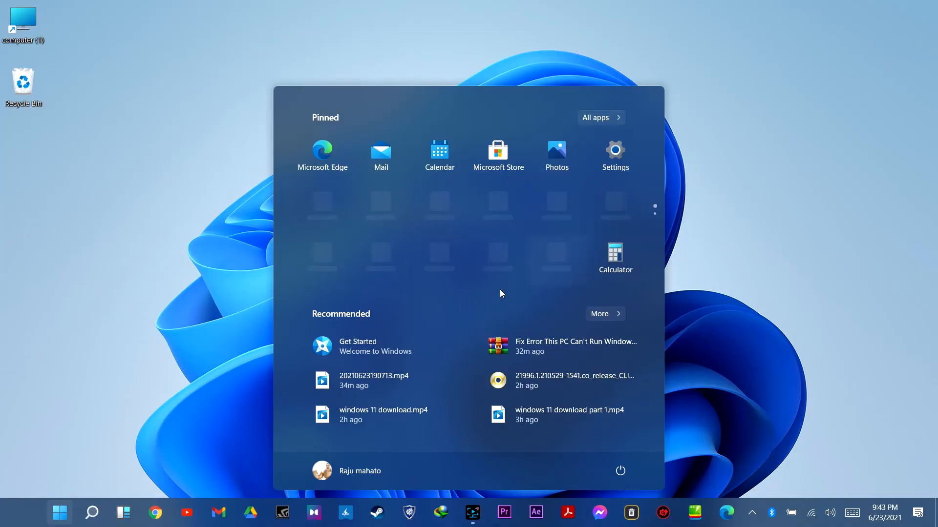
pyautogui.click(739, 168)
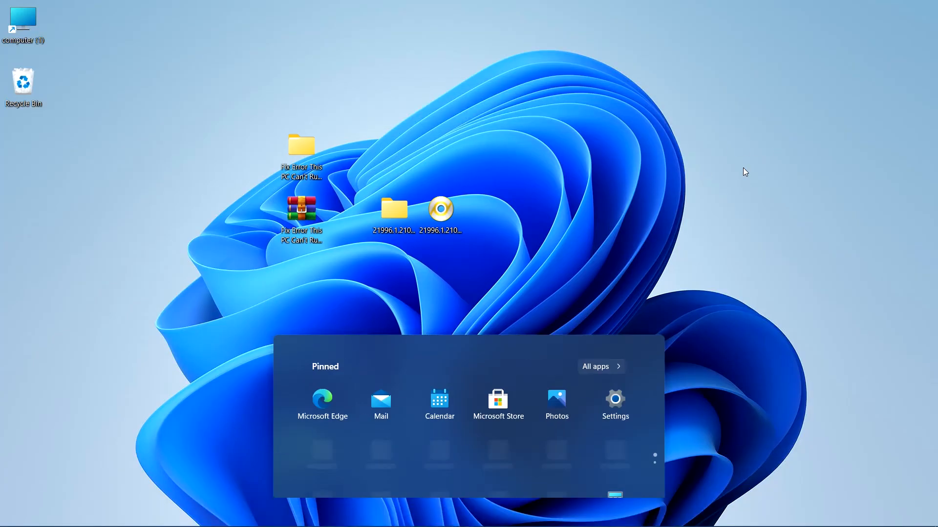
pyautogui.rightClick(770, 143)
pyautogui.click(697, 182)
pyautogui.rightClick(701, 175)
pyautogui.click(643, 212)
pyautogui.rightClick(594, 282)
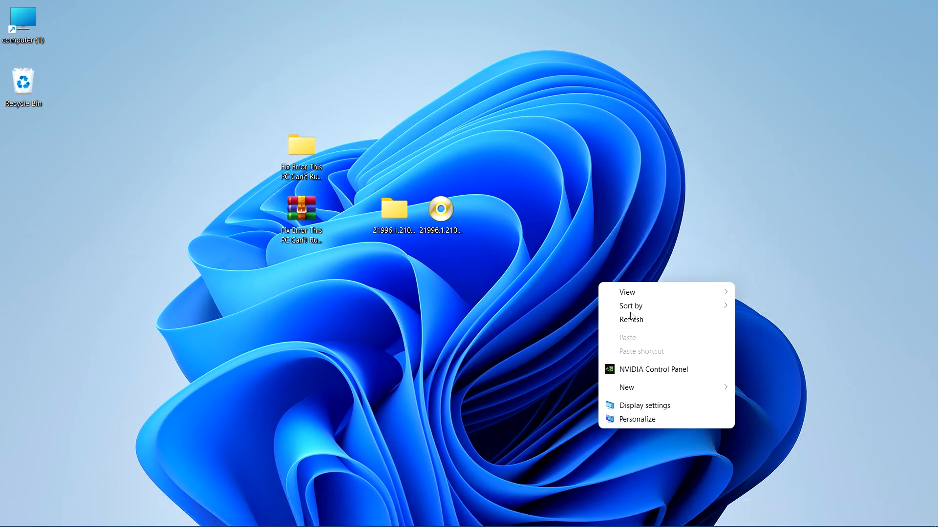
pyautogui.click(625, 318)
pyautogui.rightClick(549, 158)
pyautogui.click(603, 218)
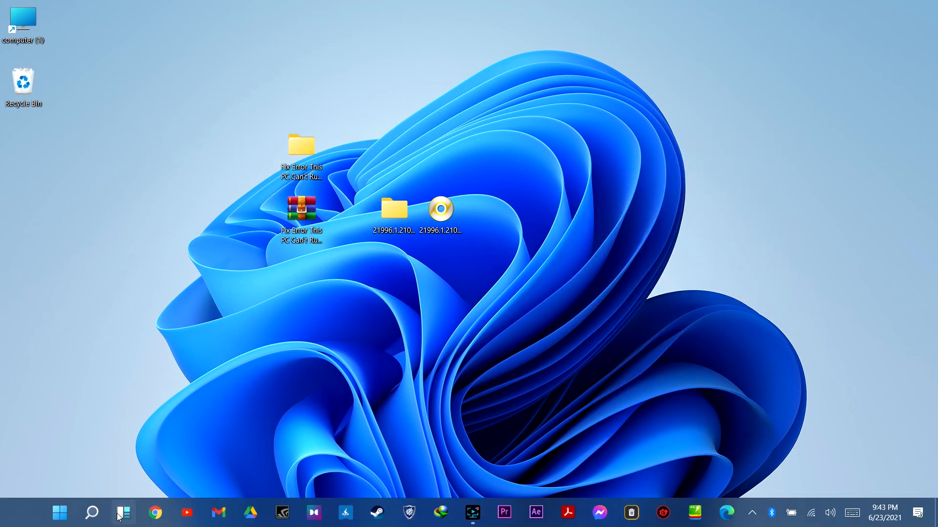
# Open the About page of the System settings and maximize the Settings window.
pyautogui.click(67, 509)
pyautogui.click(611, 157)
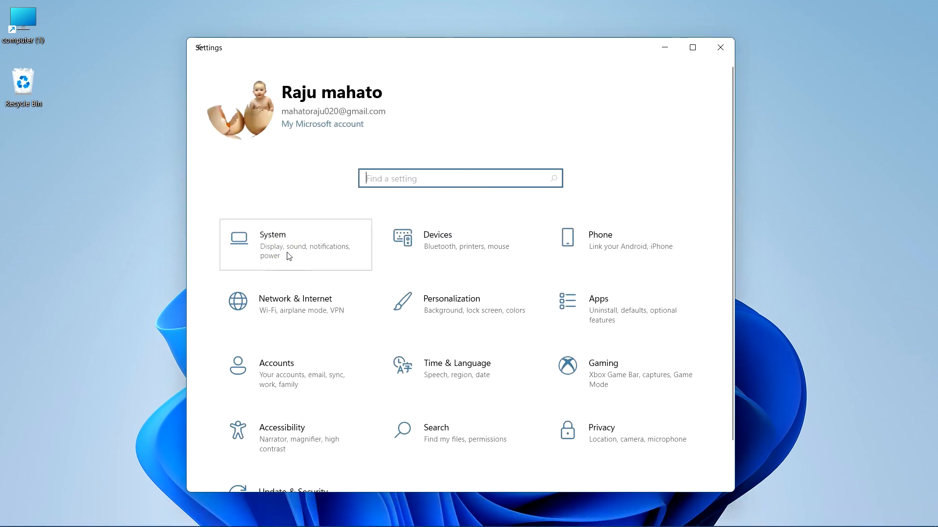
pyautogui.click(286, 254)
pyautogui.scroll(-3, 245, 442)
pyautogui.click(238, 429)
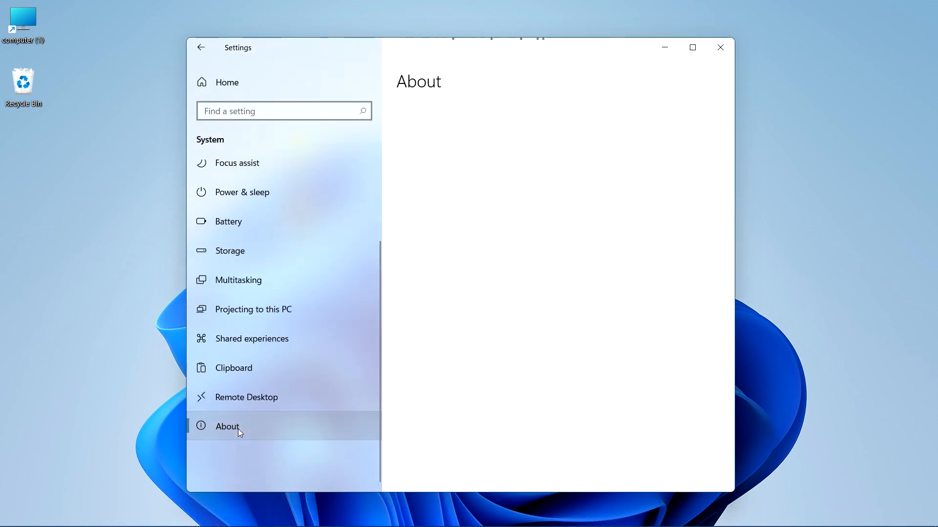
pyautogui.click(692, 49)
# Examine the Windows version and OS build, and the system type in the device specifications, highlighting each value.
pyautogui.scroll(-2, 329, 443)
pyautogui.moveTo(356, 326); pyautogui.dragTo(273, 342)
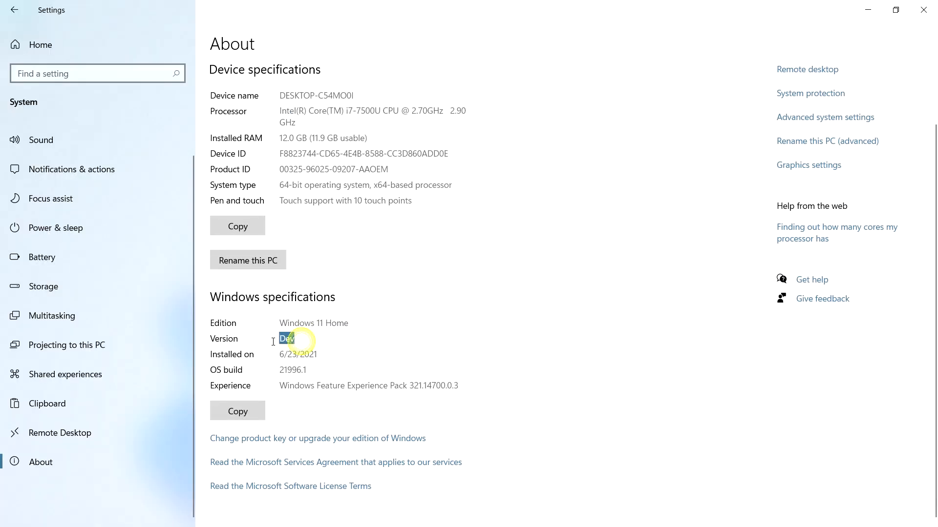
pyautogui.moveTo(314, 369); pyautogui.dragTo(276, 369)
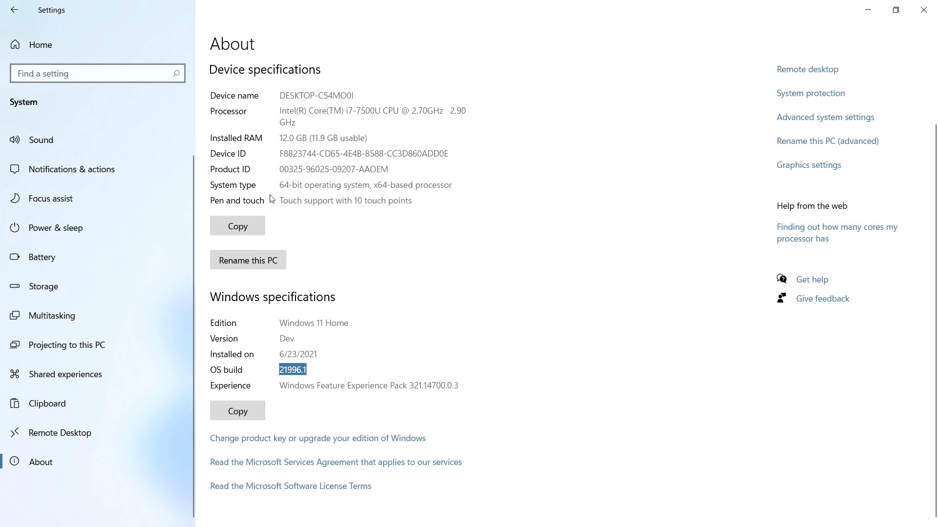
pyautogui.moveTo(453, 190); pyautogui.dragTo(277, 190)
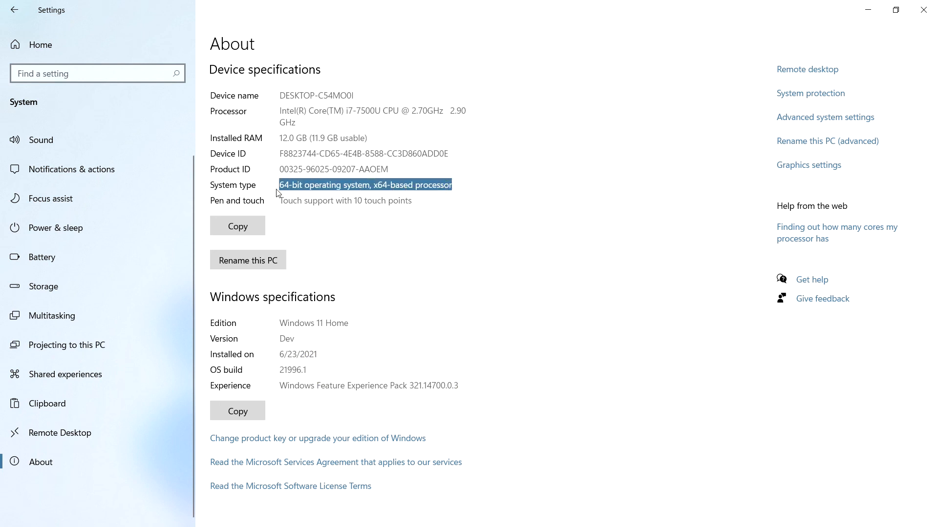